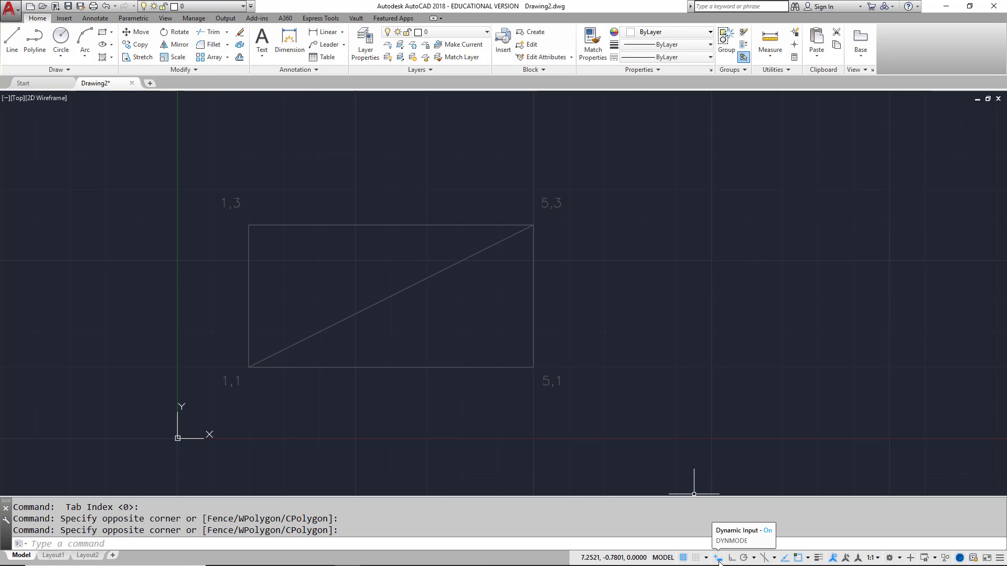
- Turn dynamic input off and back on
{"action": "left_click", "coordinate": [718, 559]}
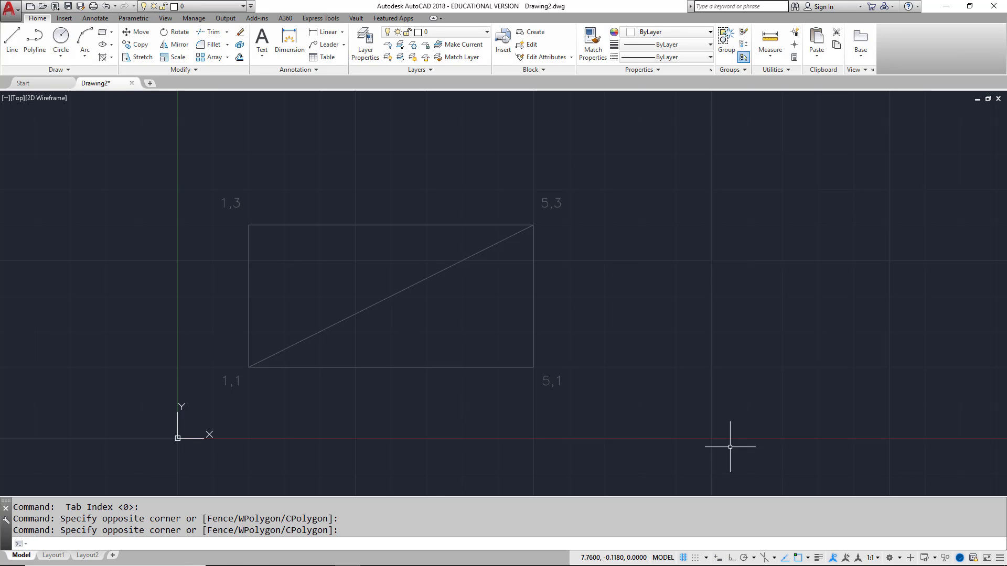
{"action": "left_click", "coordinate": [718, 558]}
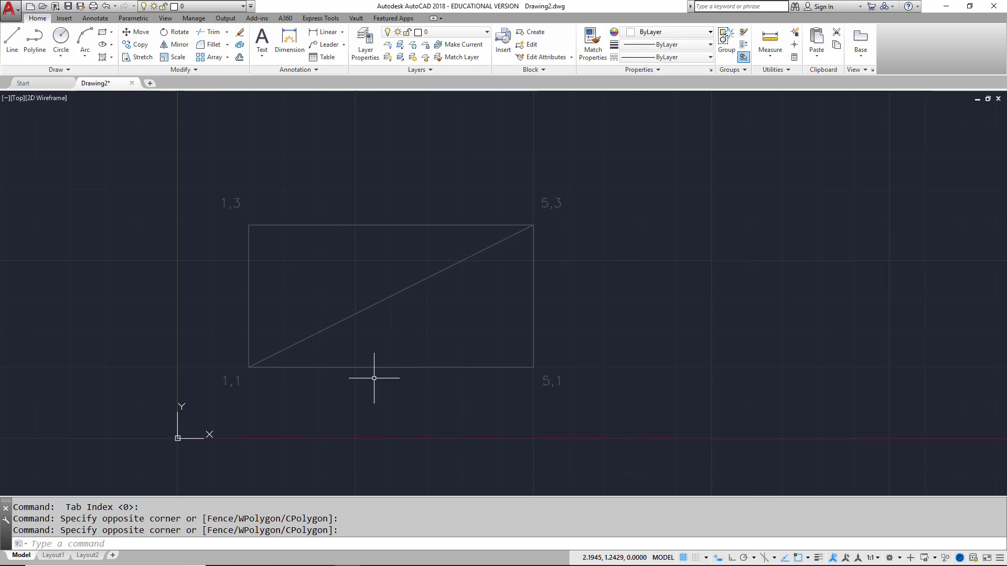
- Start a line at absolute point 1,1 and draw its first segment to the relative offset 4,0
{"action": "left_click", "coordinate": [12, 40]}
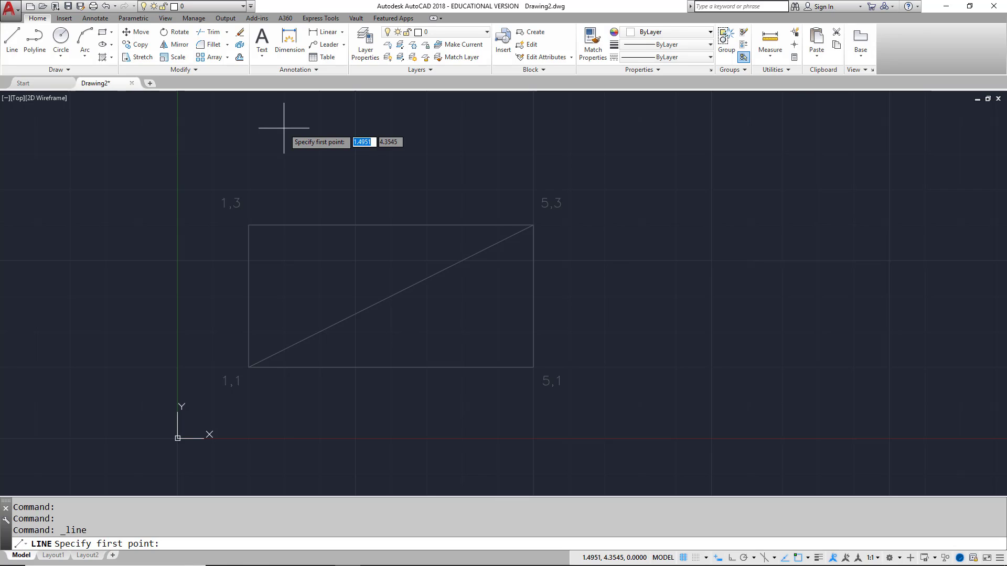
{"action": "type", "text": "1"}
{"action": "key", "text": "Tab"}
{"action": "type", "text": "1"}
{"action": "key", "text": "Return"}
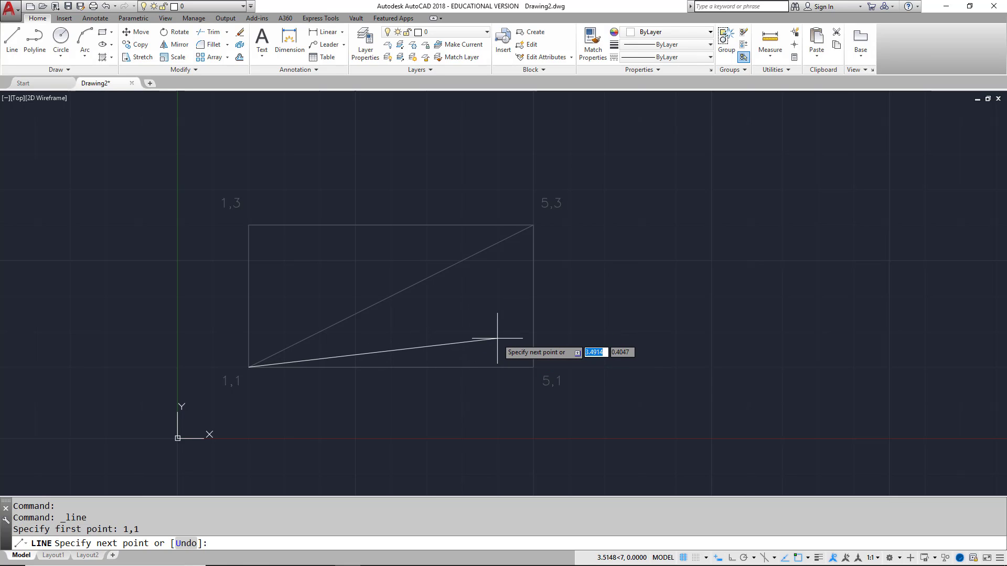
{"action": "type", "text": "4"}
{"action": "key", "text": "Tab"}
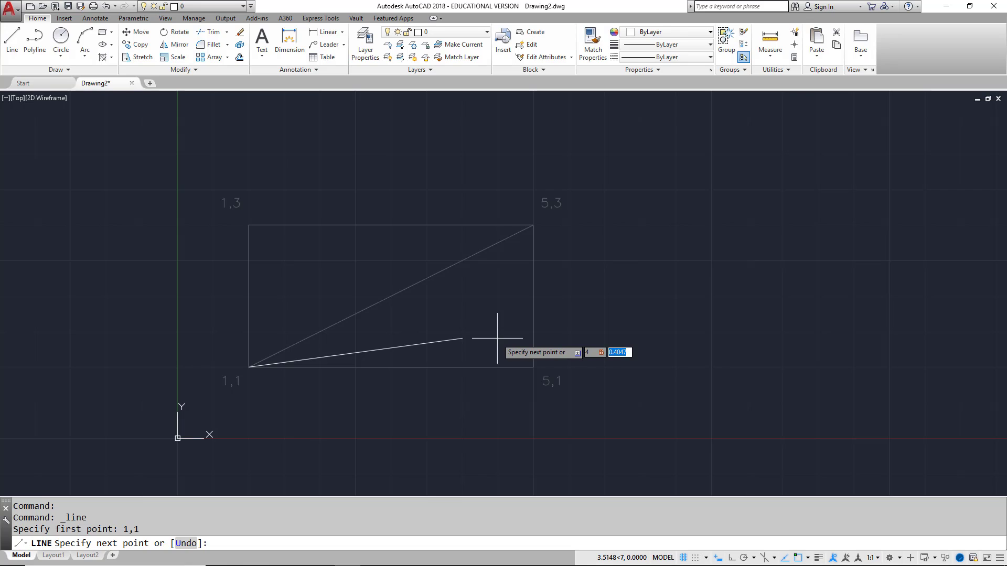
{"action": "type", "text": "0"}
{"action": "key", "text": "Return"}
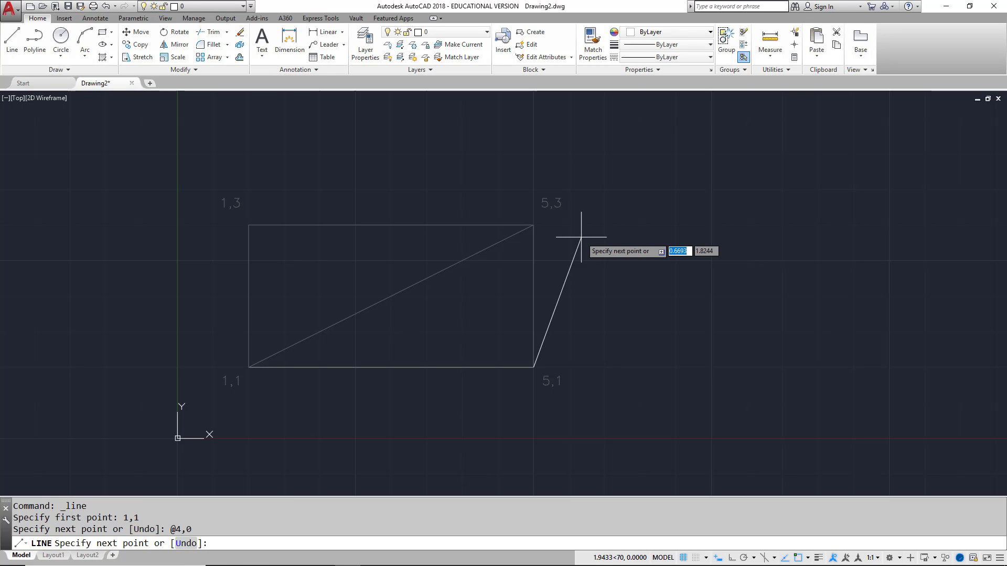
- Continue the line from point 5,1 with a vertical segment to the relative offset 0,2
{"action": "type", "text": "0"}
{"action": "key", "text": "Tab"}
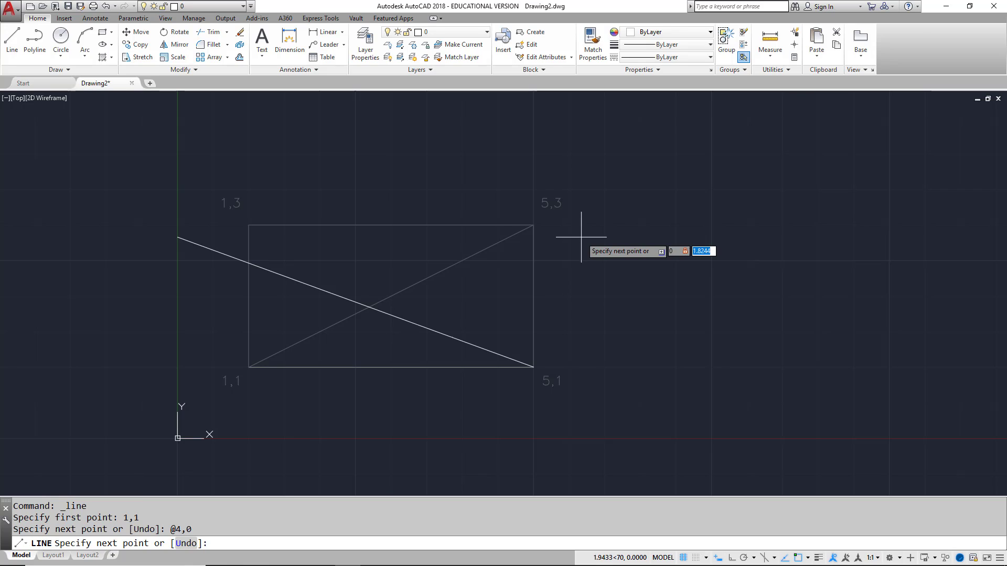
{"action": "type", "text": "2"}
{"action": "key", "text": "Return"}
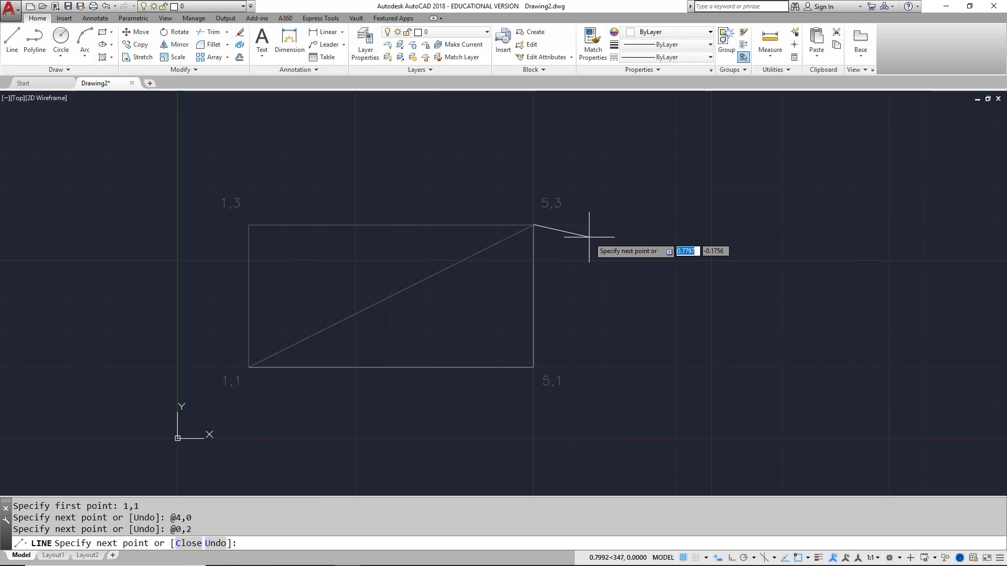
- Enable dimension input where possible in the dynamic input settings while the line command stays active
{"action": "right_click", "coordinate": [719, 559]}
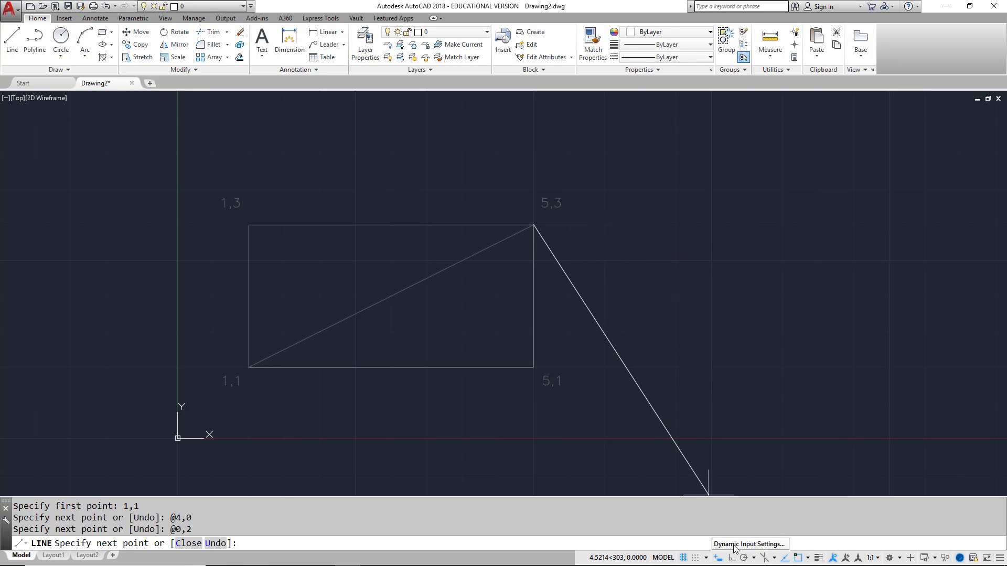
{"action": "left_click", "coordinate": [734, 545]}
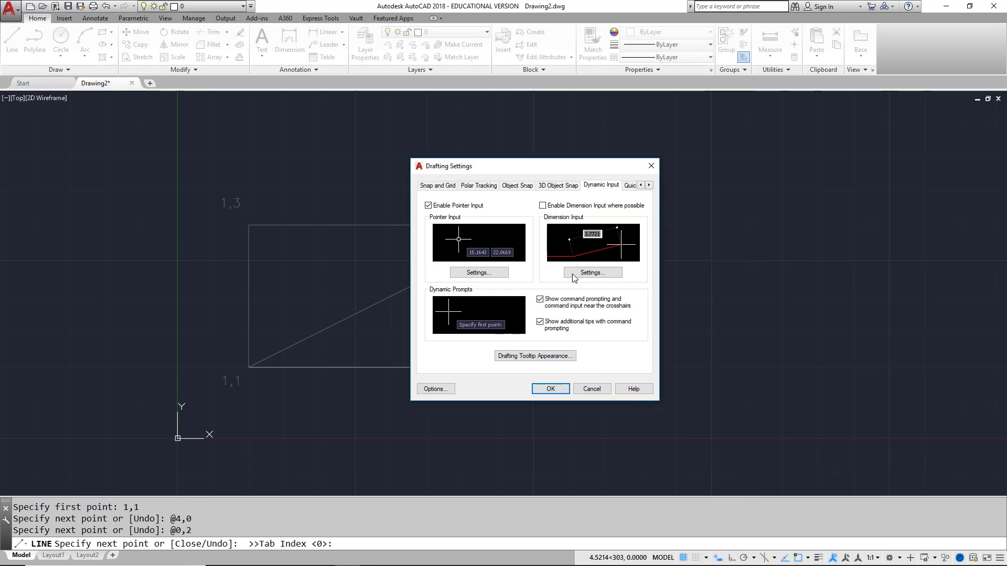
{"action": "left_click", "coordinate": [543, 206]}
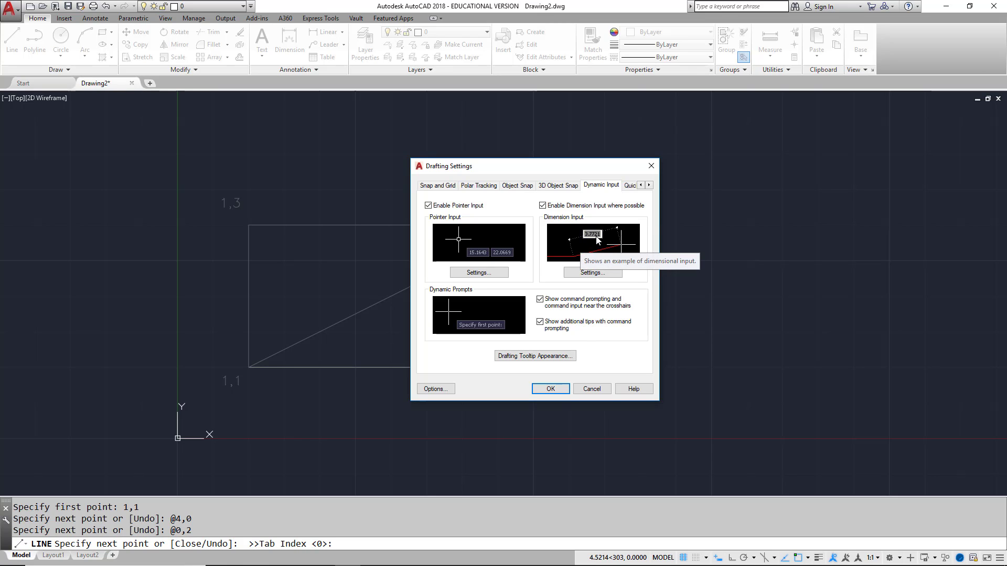
{"action": "left_click", "coordinate": [558, 392]}
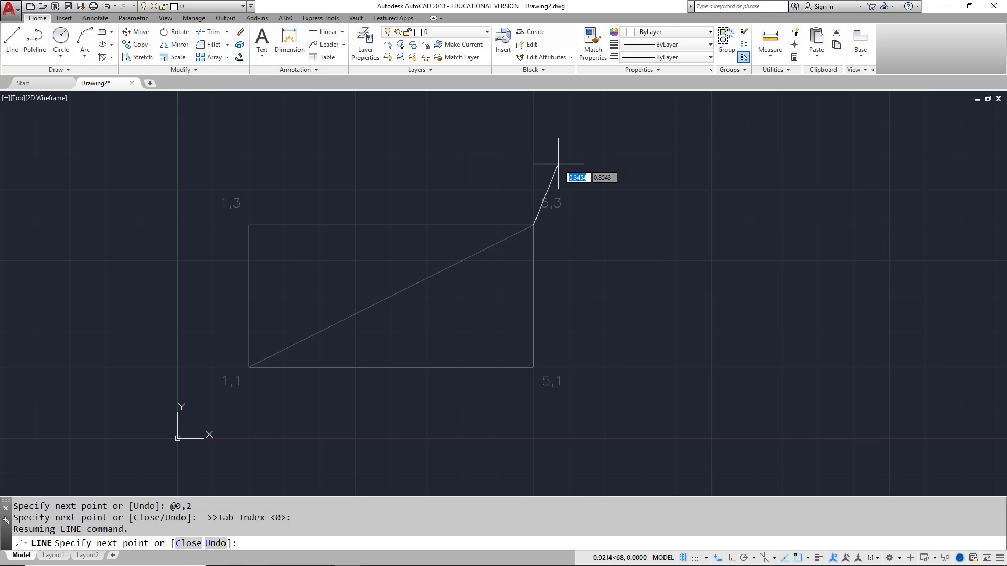
- Undo the vertical segment and redraw it from point 5,1 with a length of 2 at an angle of 90 degrees
{"action": "type", "text": "u"}
{"action": "key", "text": "Return"}
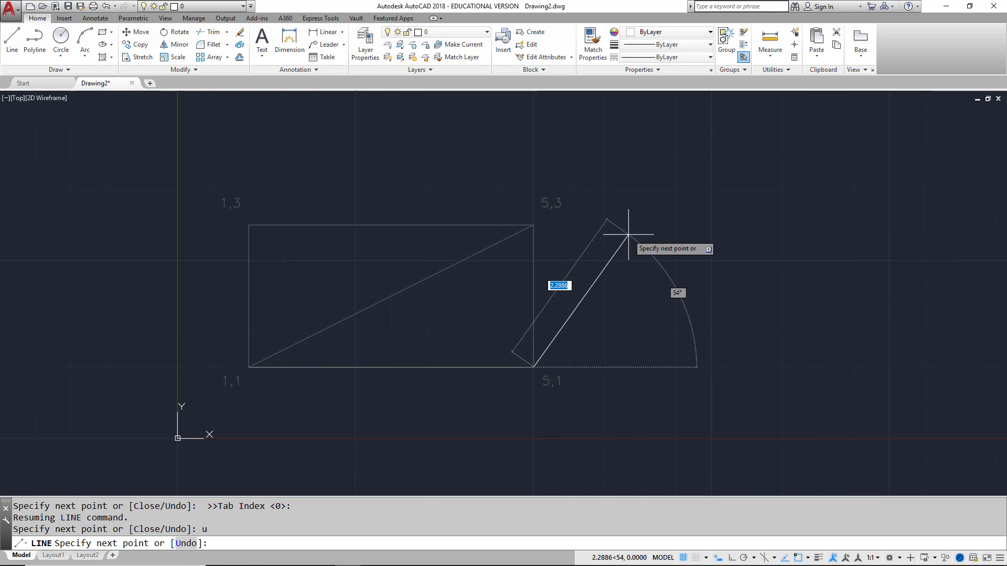
{"action": "type", "text": "2"}
{"action": "key", "text": "Tab"}
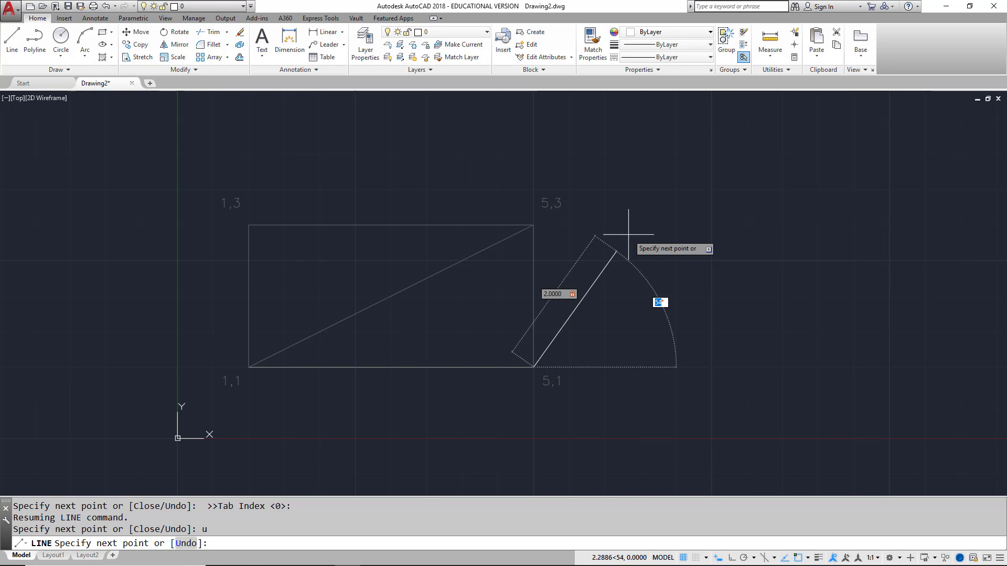
{"action": "type", "text": "90"}
{"action": "key", "text": "Return"}
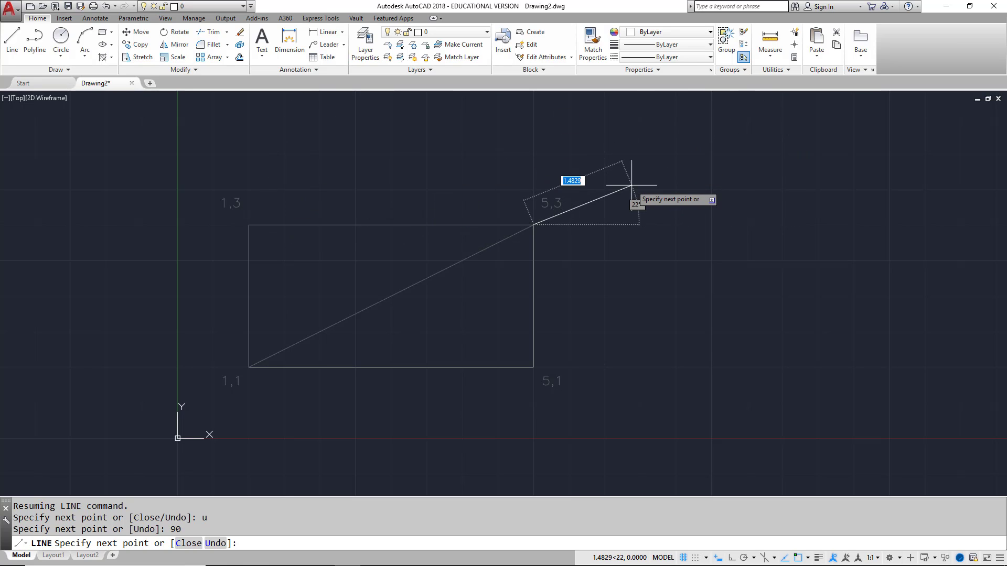
- Continue the line from point 5,3 with a segment of length 4 at an angle of 180 degrees
{"action": "type", "text": "4"}
{"action": "key", "text": "Tab"}
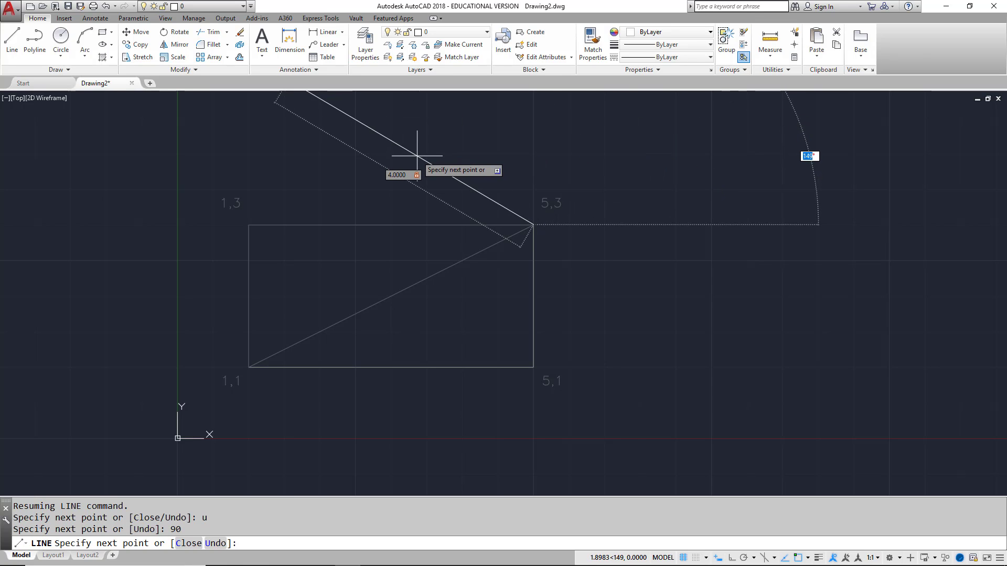
{"action": "middle_click_drag", "start_coordinate": [412, 152], "coordinate": [411, 234]}
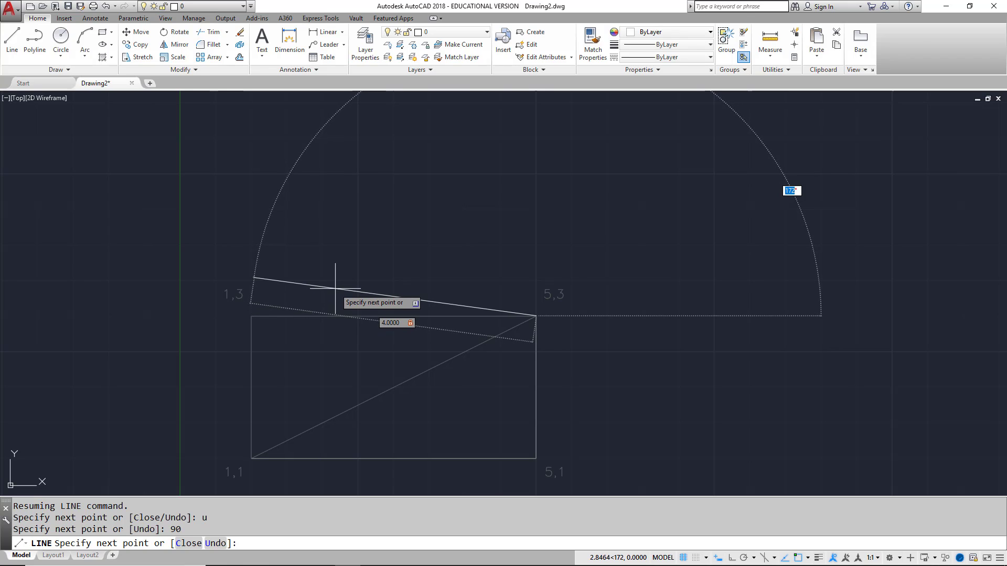
{"action": "type", "text": "180"}
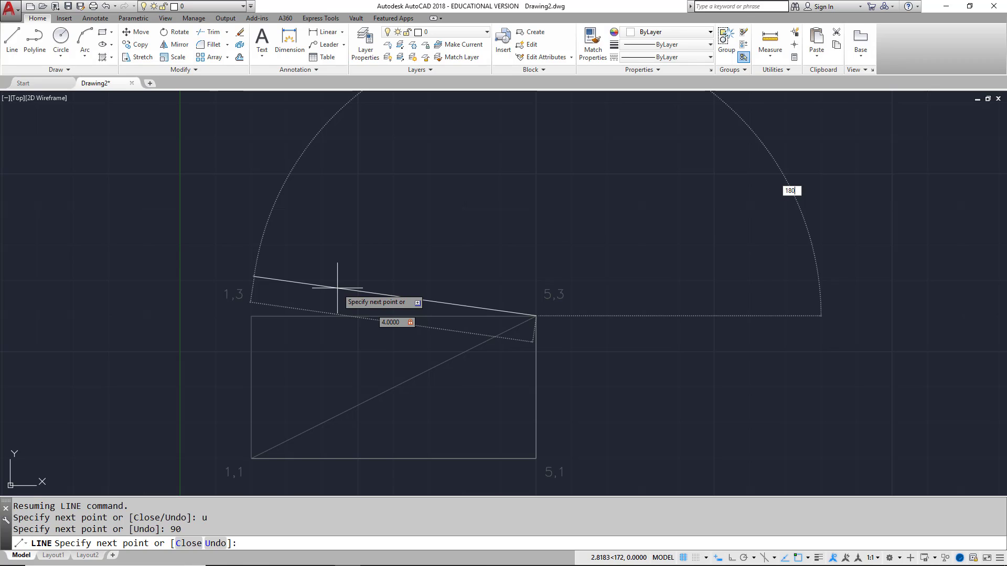
{"action": "key", "text": "Return"}
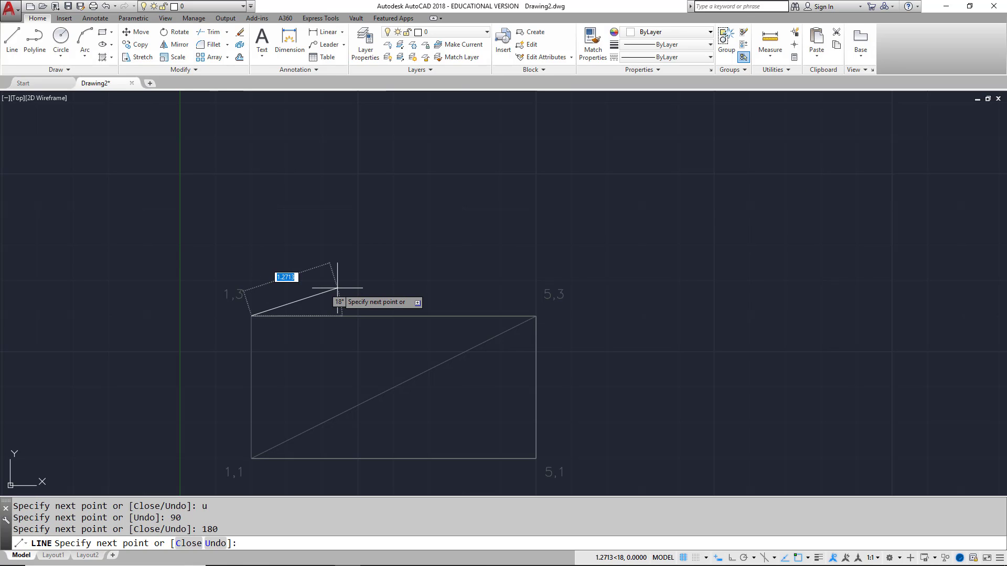
- Try to continue from point 1,3 with a segment of length 2 at an angle of 270 degrees, and undo it
{"action": "middle_click_drag", "start_coordinate": [337, 288], "coordinate": [440, 233]}
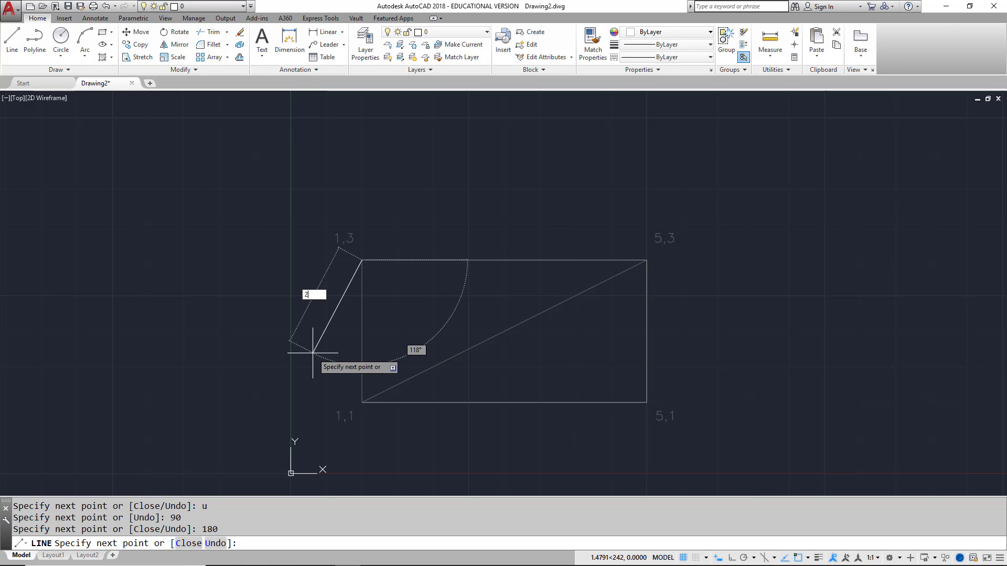
{"action": "key", "text": "Tab"}
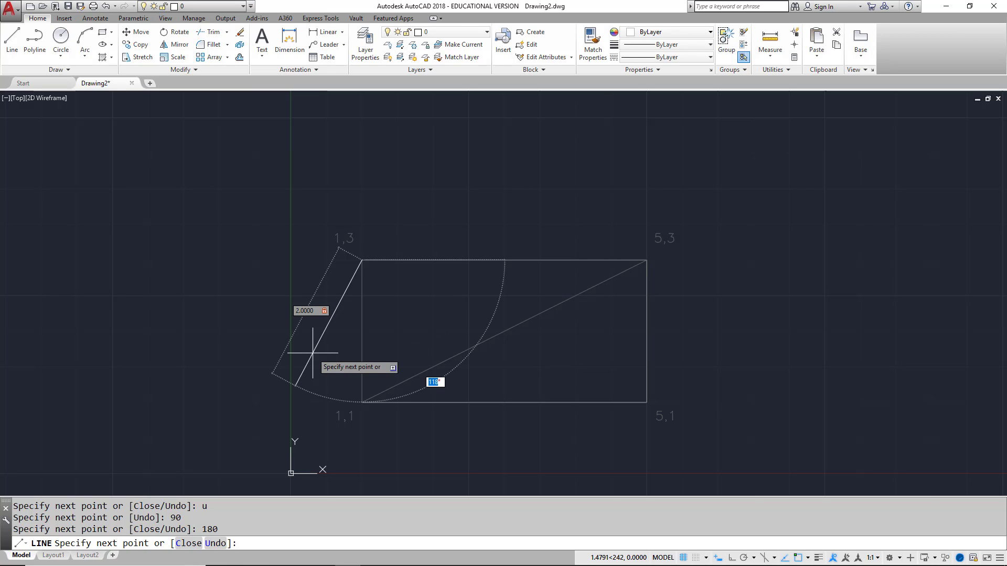
{"action": "type", "text": "270"}
{"action": "key", "text": "Return"}
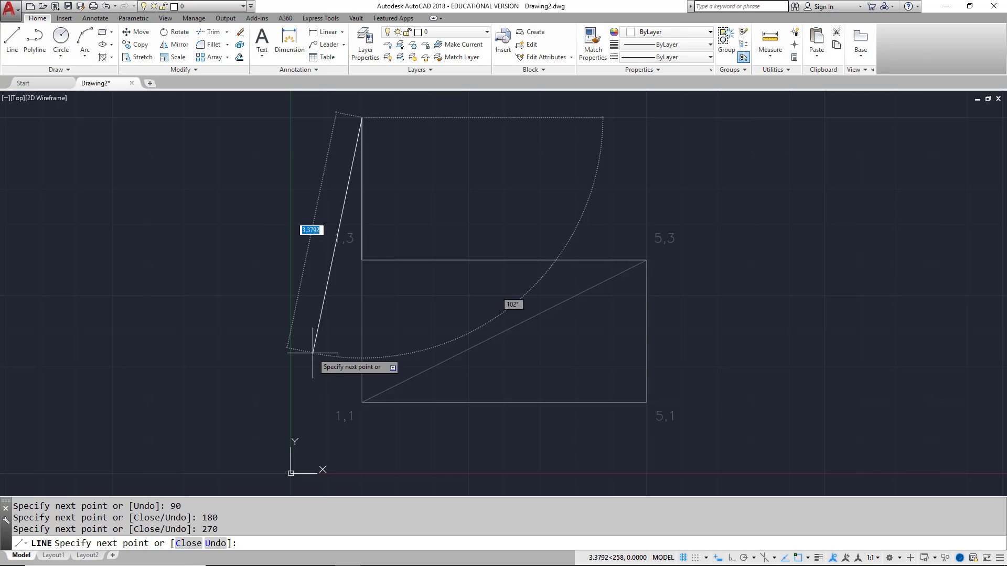
{"action": "type", "text": "u"}
{"action": "key", "text": "Return"}
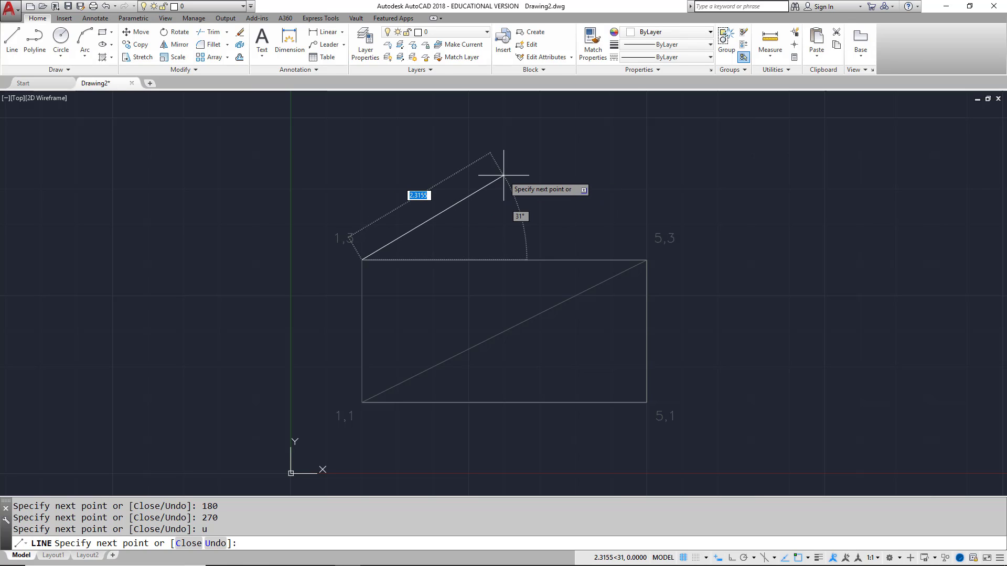
- Draw the segment from point 1,3 with a length of 2 and an angle of -90 degrees to close the rectangle
{"action": "type", "text": "2"}
{"action": "key", "text": "Tab"}
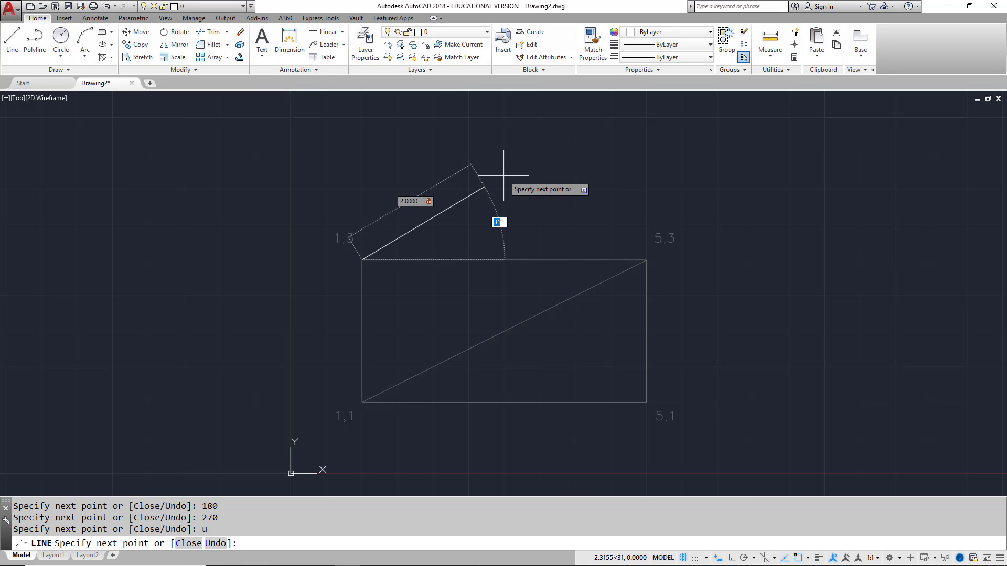
{"action": "type", "text": "-90"}
{"action": "key", "text": "Return"}
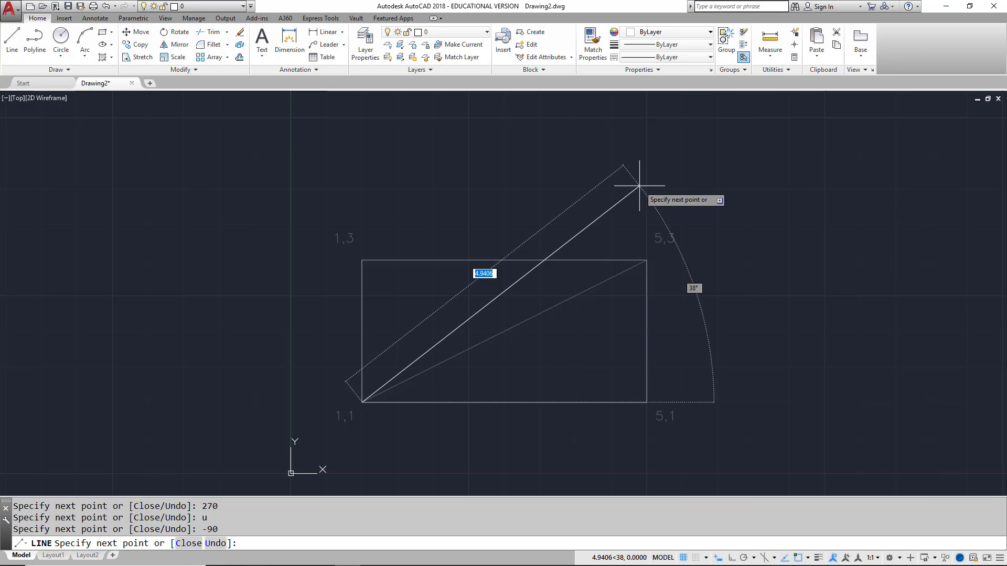
- Draw the rectangle's diagonal from point 1,1 to the point 5,3, forcing absolute coordinates with the # prefix
{"action": "type", "text": "#"}
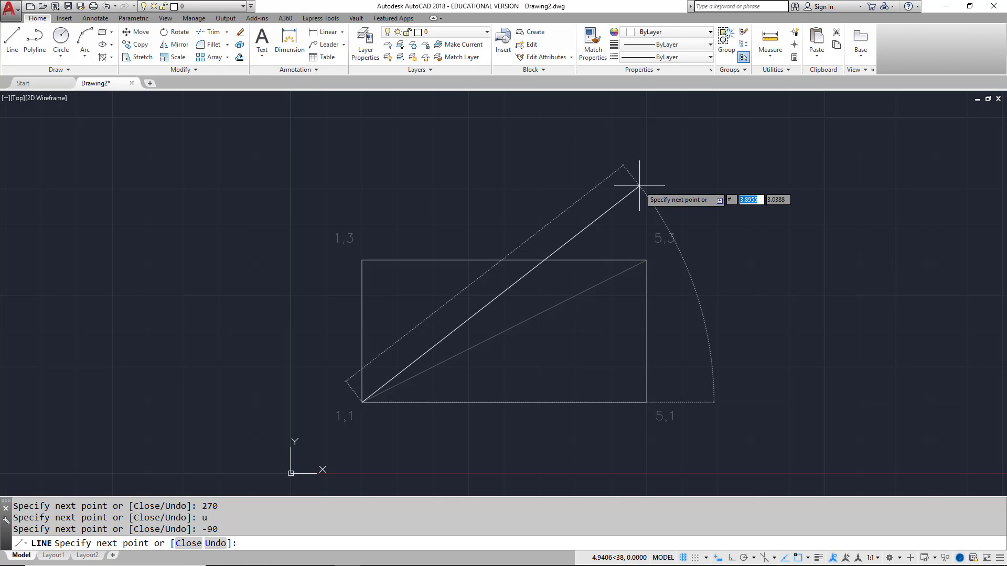
{"action": "type", "text": "5"}
{"action": "key", "text": "Tab"}
{"action": "type", "text": "3"}
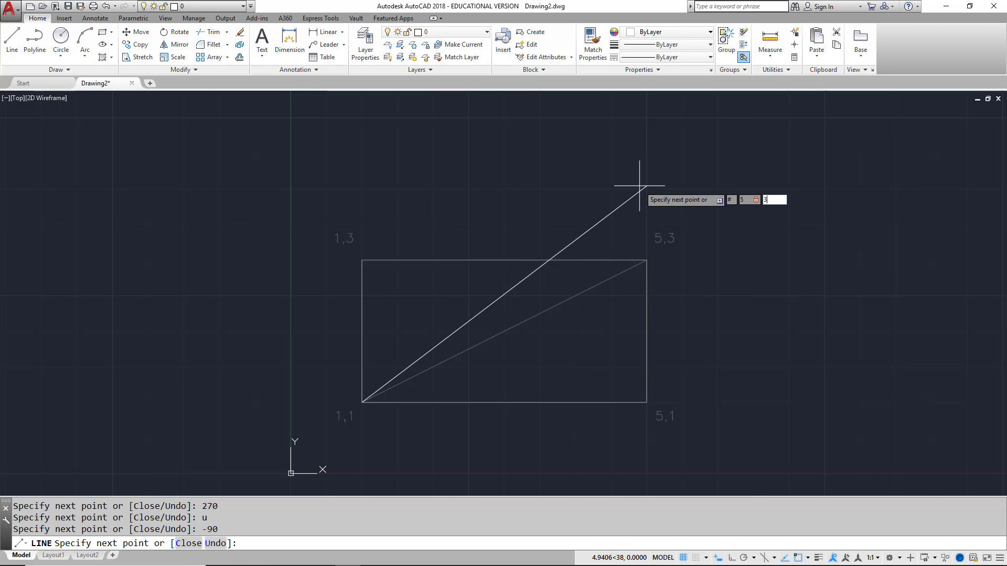
{"action": "key", "text": "Return"}
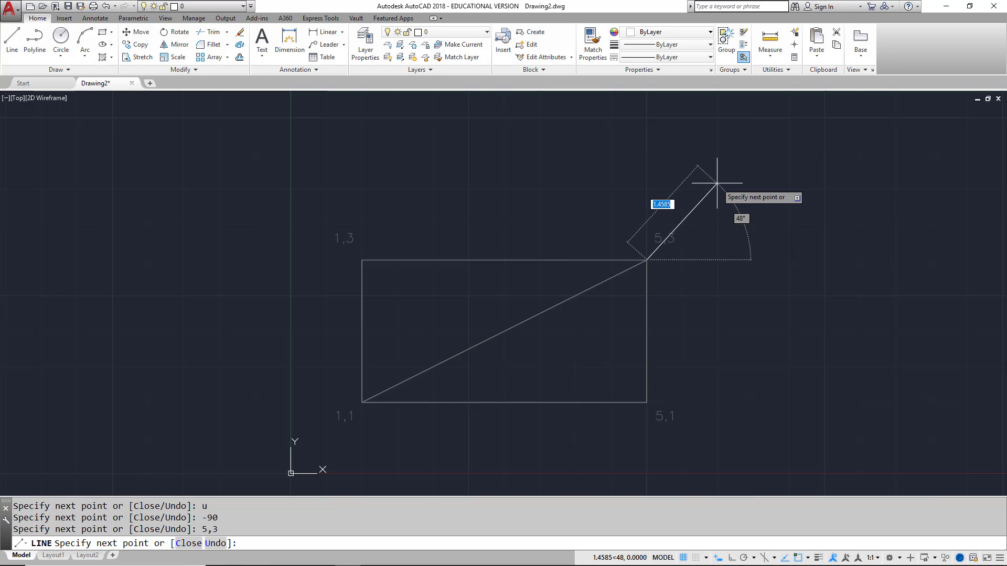
- Continue the line from point 5,3 to the offset -4,0, forcing relative coordinates with the @ prefix
{"action": "type", "text": "@"}
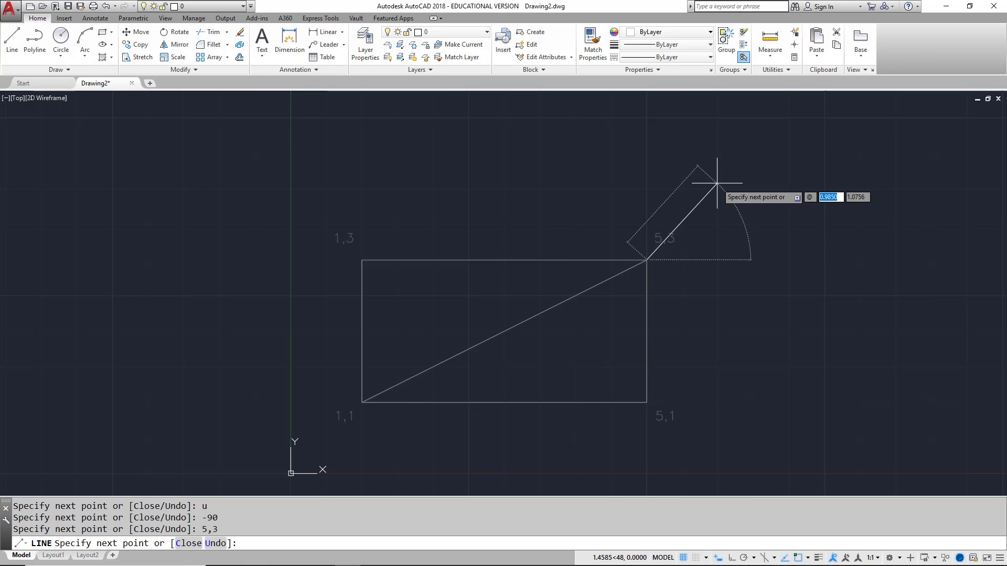
{"action": "type", "text": "-4"}
{"action": "key", "text": "Tab"}
{"action": "type", "text": "0"}
{"action": "key", "text": "Return"}
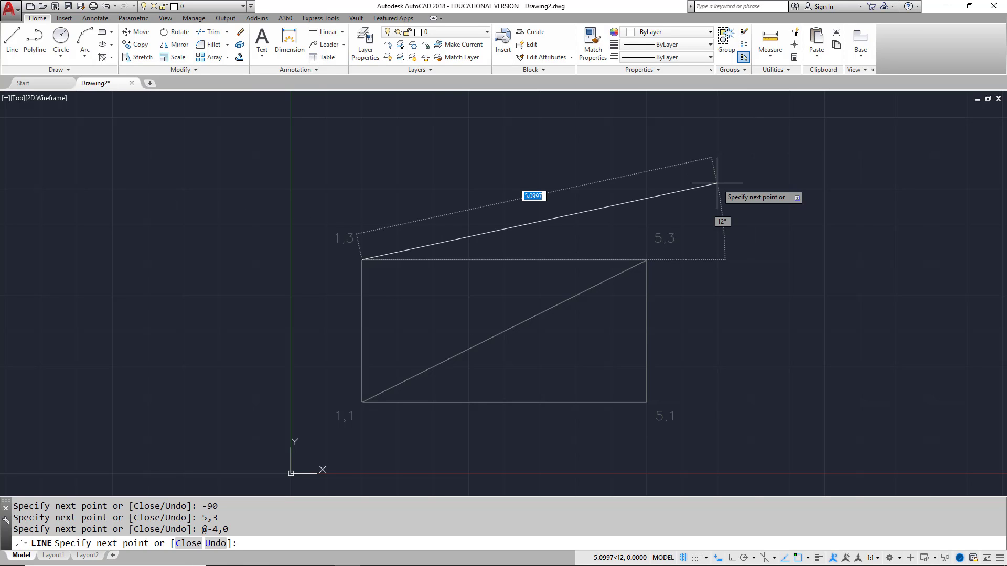